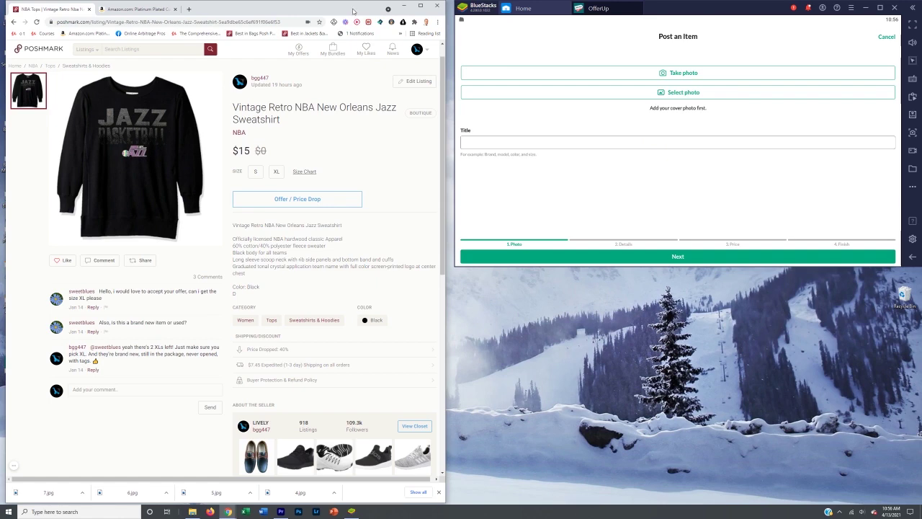
left_click_drag(353, 11, 456, 18)
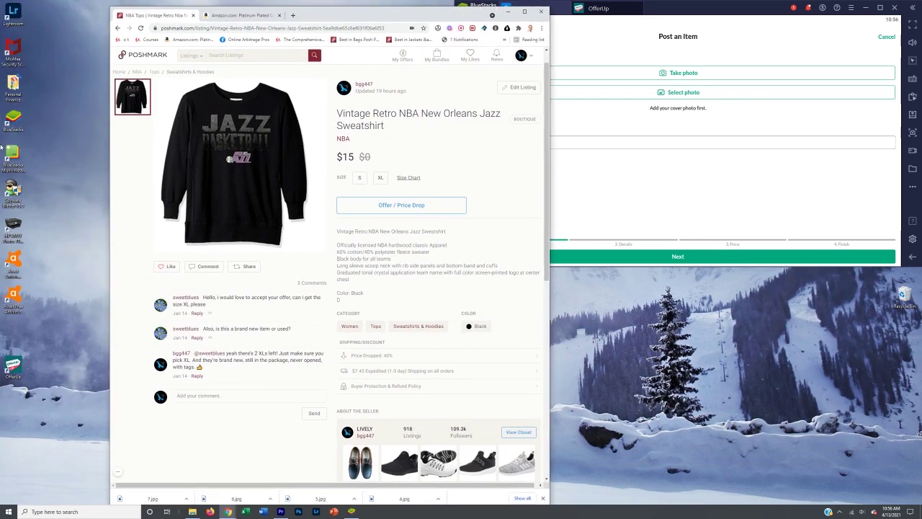
left_click(292, 15)
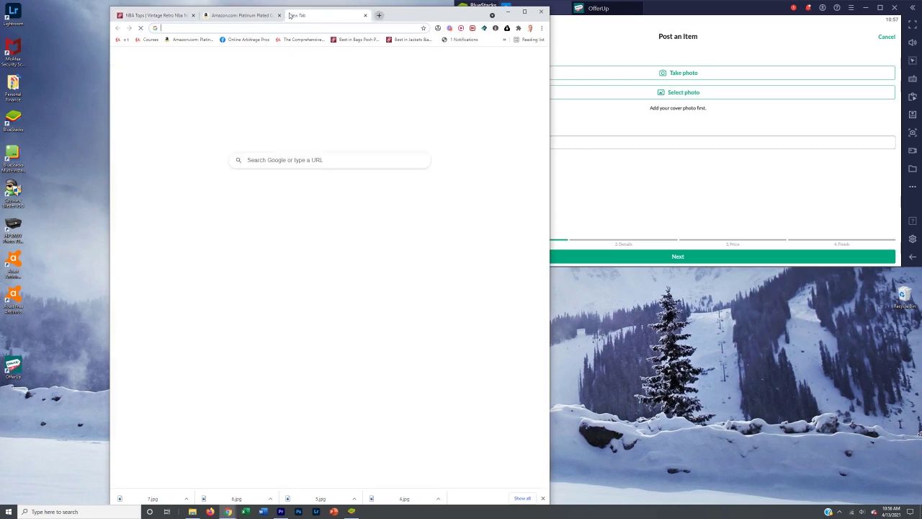
type("bluestacks")
key("Return")
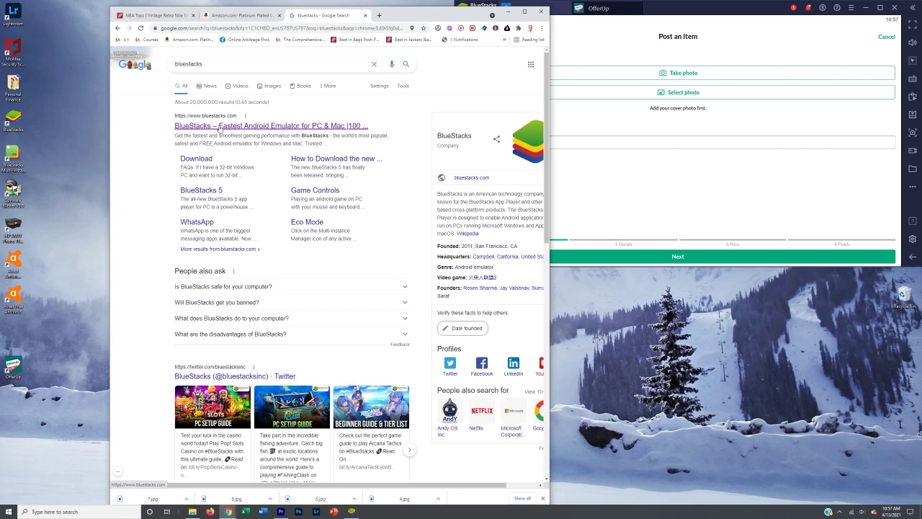
left_click(365, 15)
left_click_drag(405, 16, 301, 10)
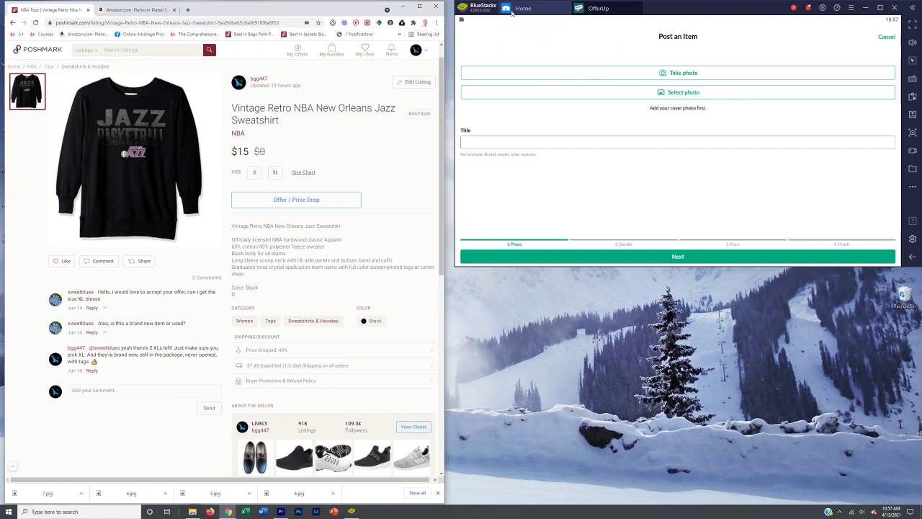
- Highlight the Poshmark title 'Vintage Retro NBA New Orleans Jazz Sweatshirt' for copying
left_click(601, 18)
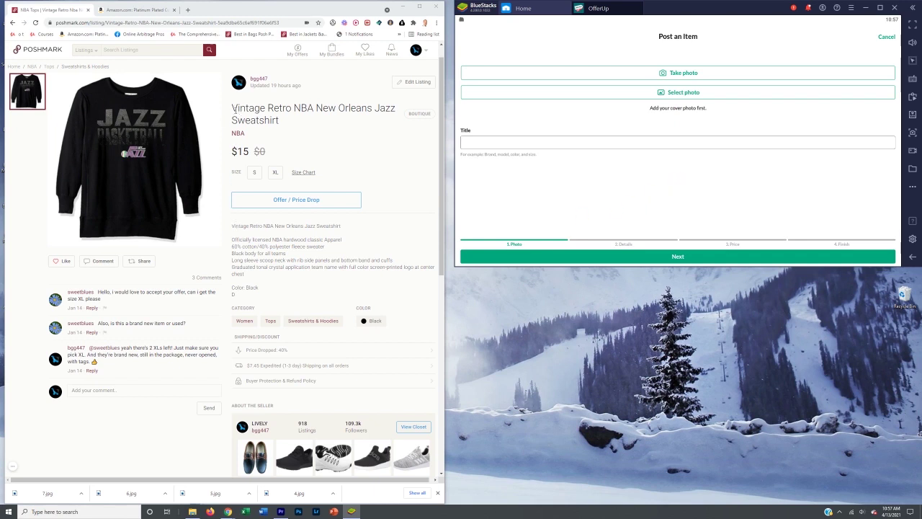
left_click_drag(233, 108, 291, 122)
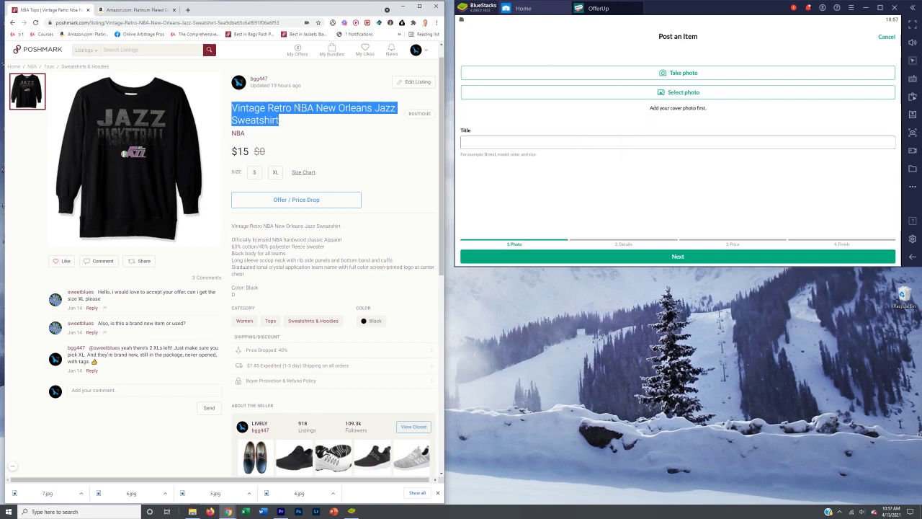
- Copy the Poshmark title into OfferUp's Title field: 'Vintage Retro NBA New Orleans Jazz Sweatshirt'
right_click(297, 107)
left_click(313, 114)
left_click(634, 143)
key("ctrl+v")
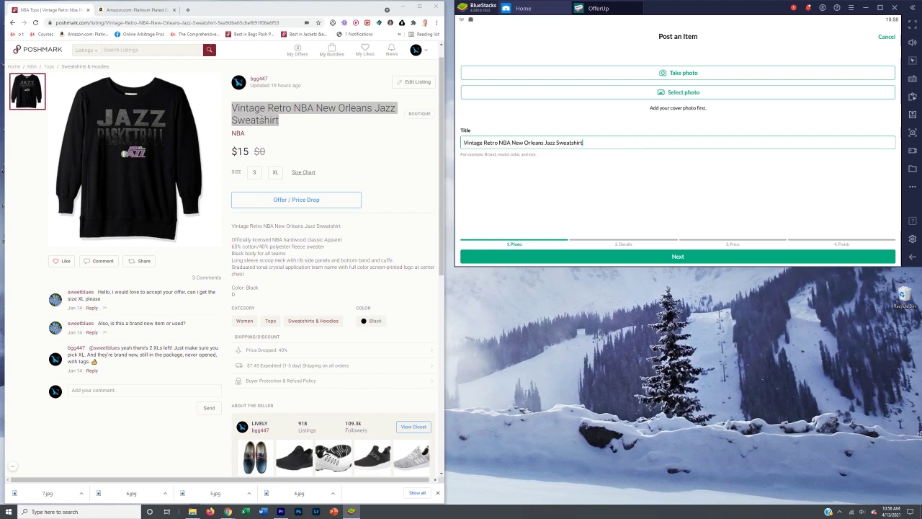
- Start saving the Poshmark sweatshirt photo to the computer
left_click(150, 133)
right_click(150, 132)
left_click(160, 143)
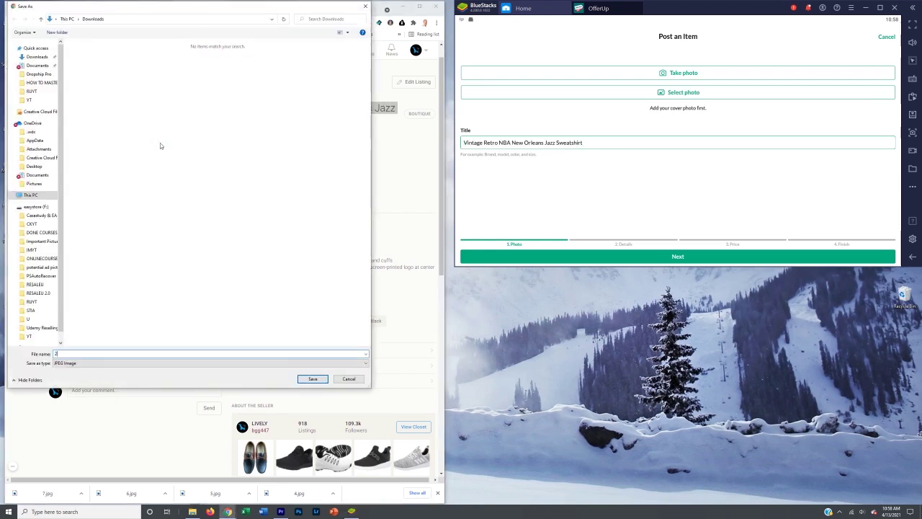
- Save the sweatshirt photo to Downloads as 2.jpeg and bring up OfferUp's recent-photos picker
key("Return")
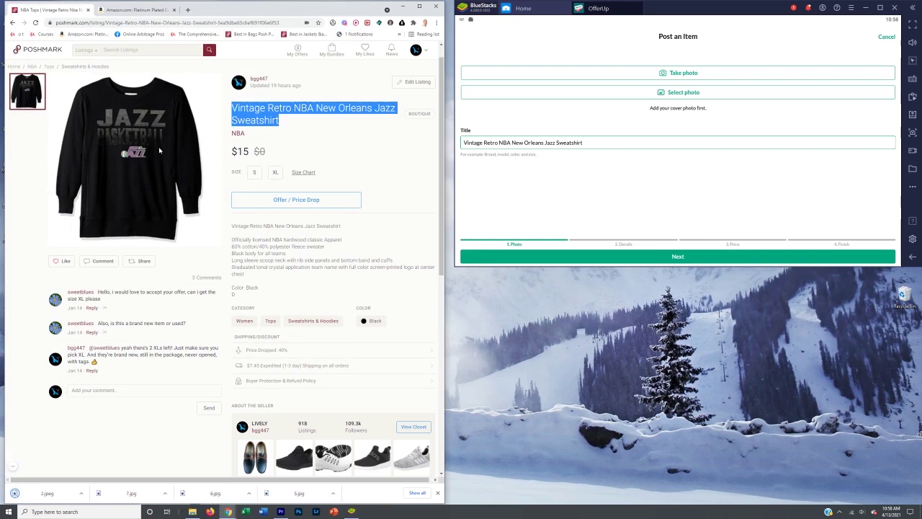
left_click(312, 121)
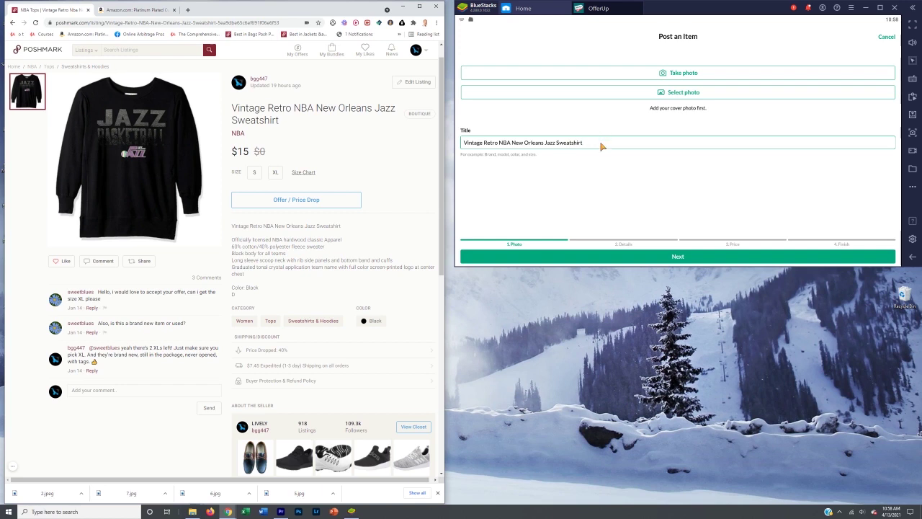
left_click(665, 96)
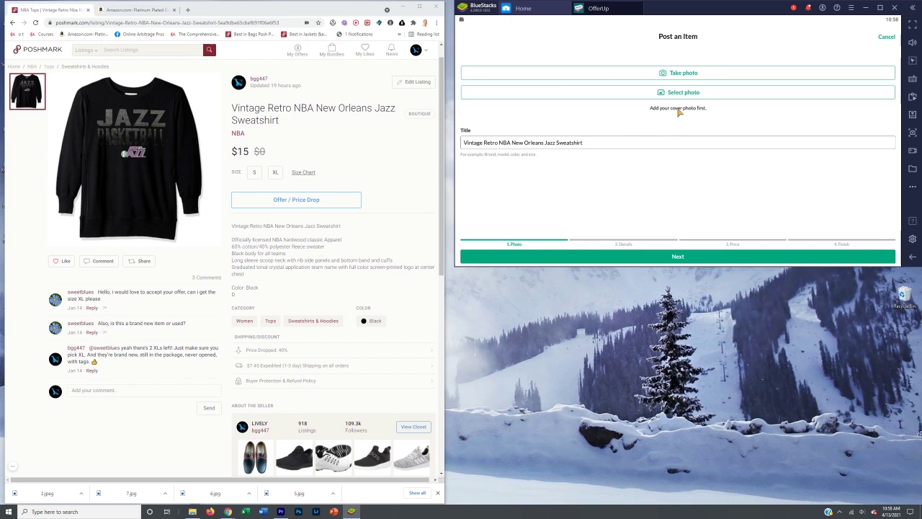
left_click(681, 93)
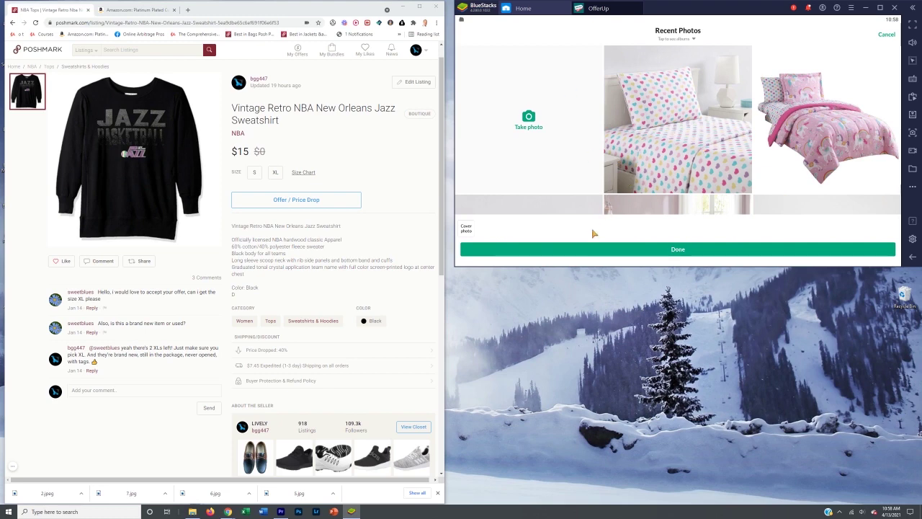
- Set the downloaded Jazz sweatshirt photo (2.jpeg) as the OfferUp listing's cover photo
left_click(192, 512)
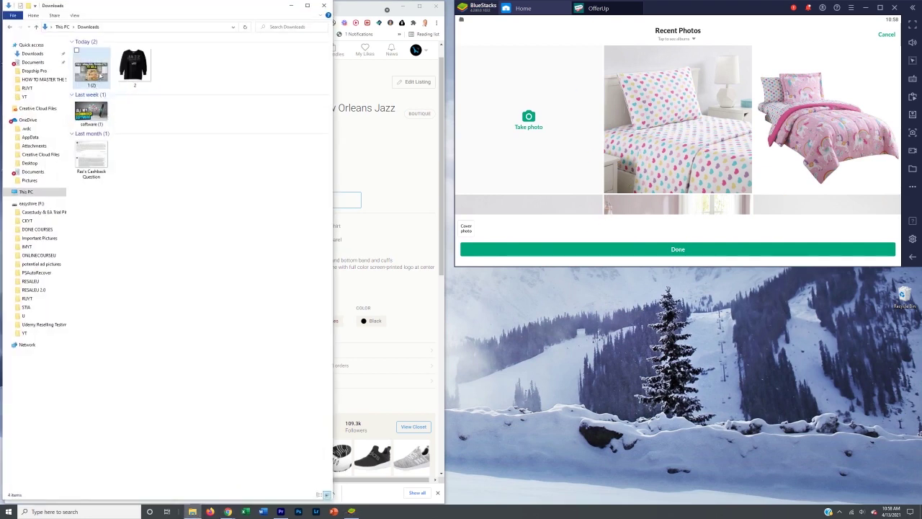
left_click(134, 66)
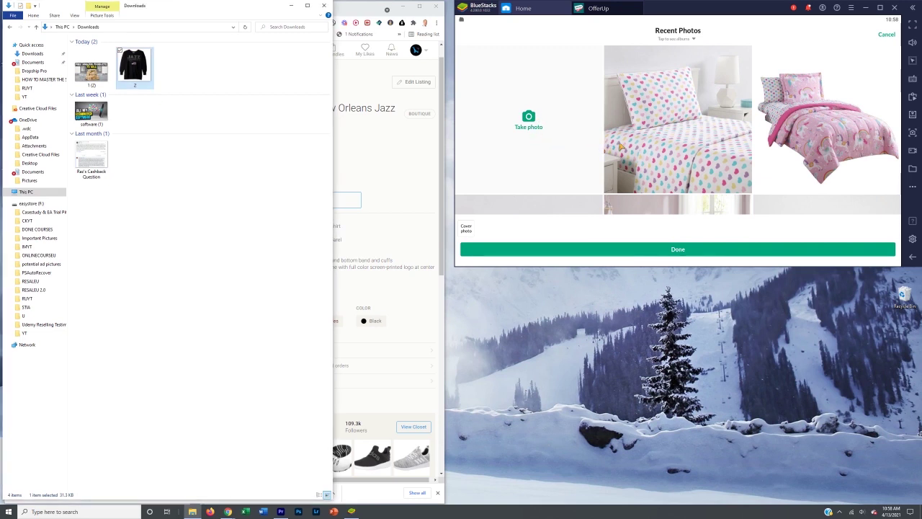
left_click(569, 136)
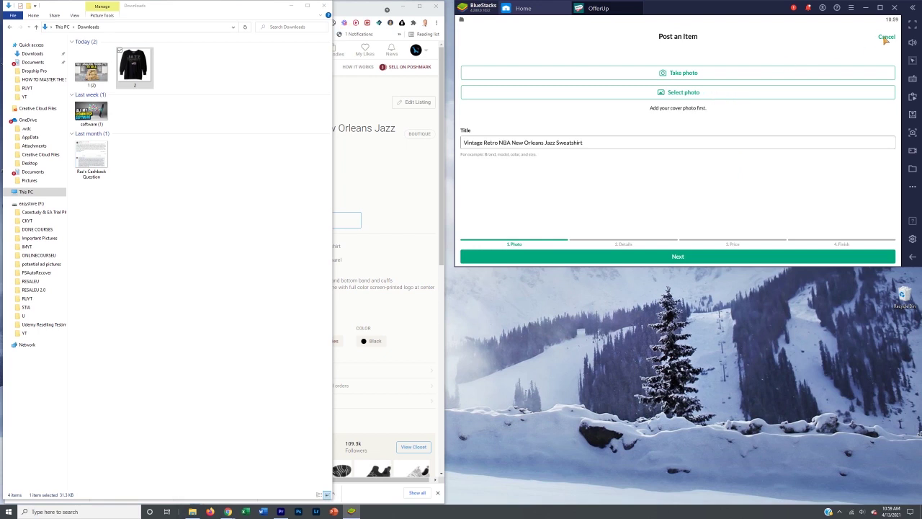
left_click(663, 95)
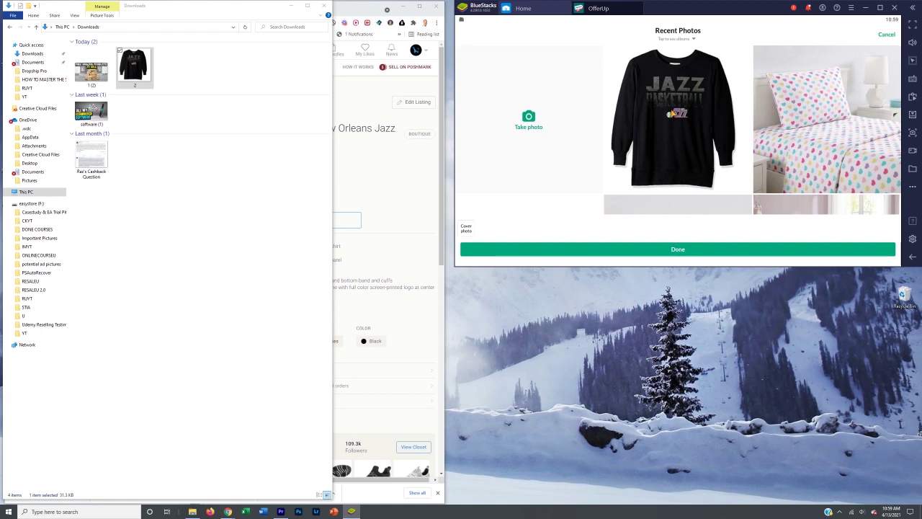
left_click(670, 113)
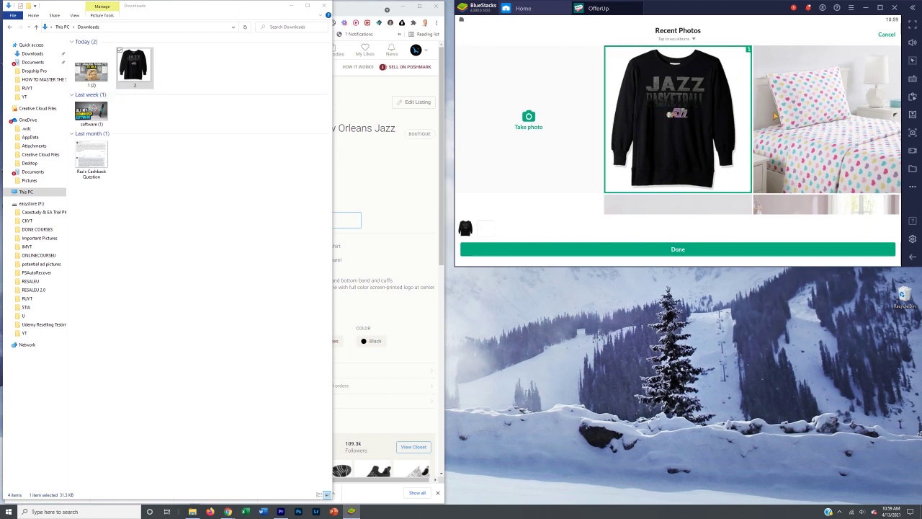
scroll(585, 204, "down", 3)
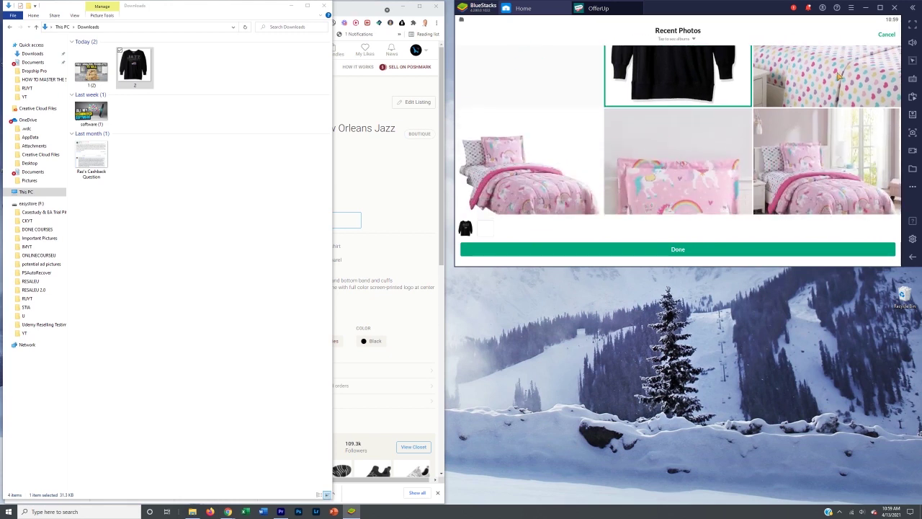
scroll(737, 114, "up", 3)
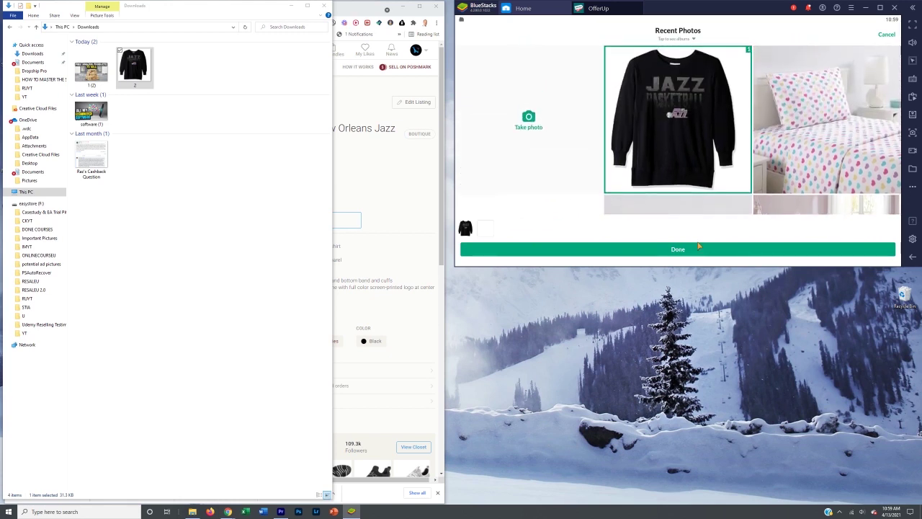
left_click(696, 251)
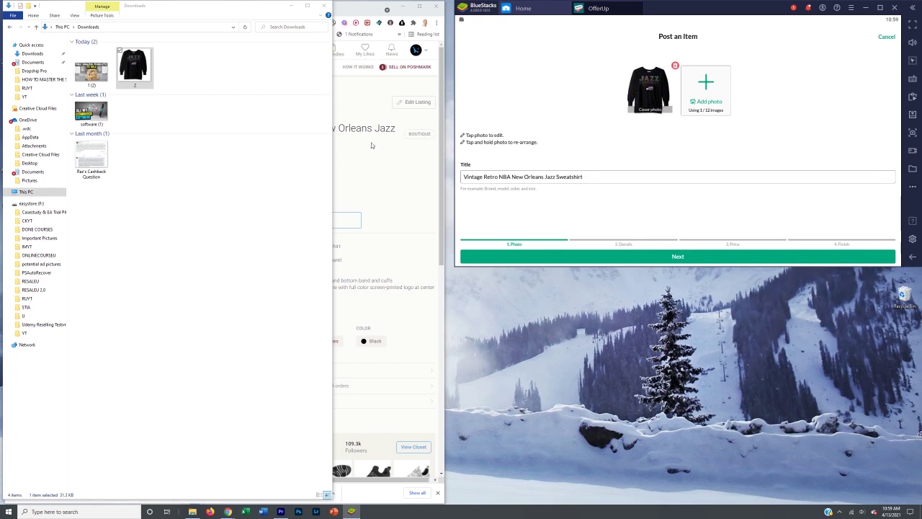
- Copy the Poshmark listing description and advance OfferUp to the Details step
left_click(363, 172)
left_click_drag(232, 248, 254, 315)
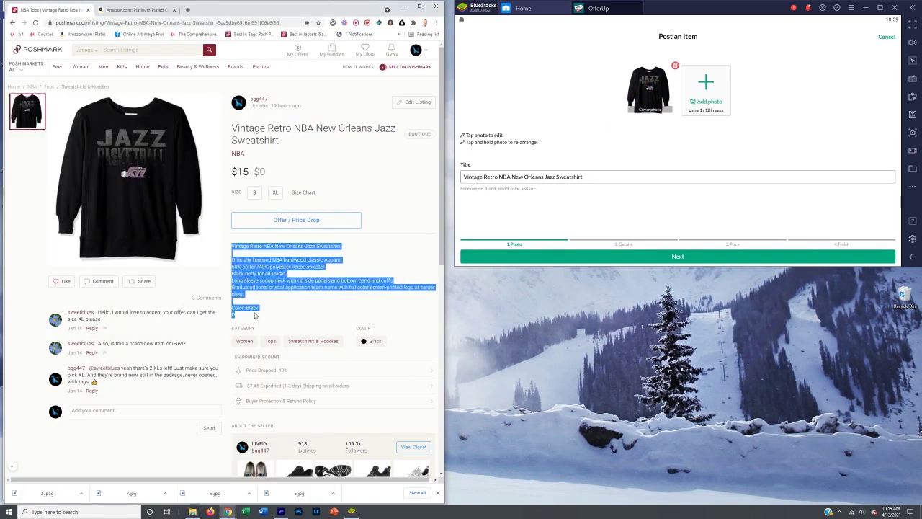
right_click(257, 278)
left_click(269, 287)
left_click(562, 216)
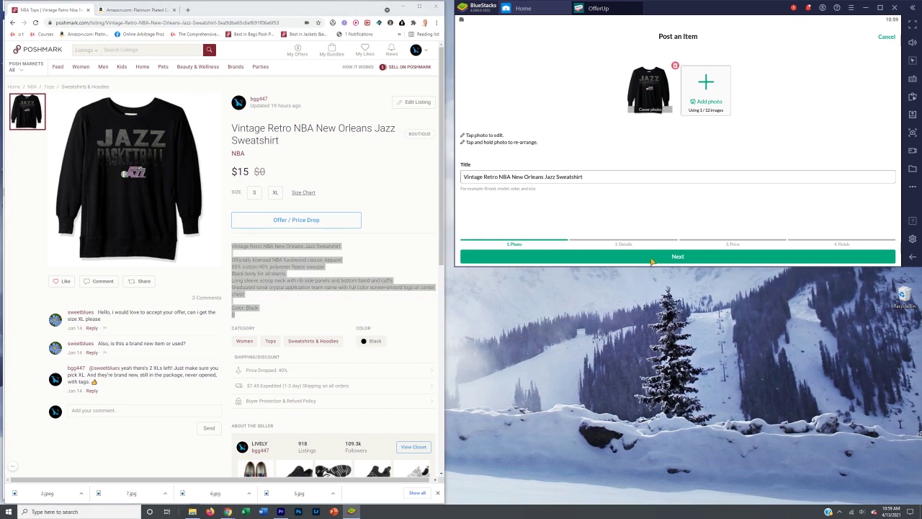
left_click(647, 254)
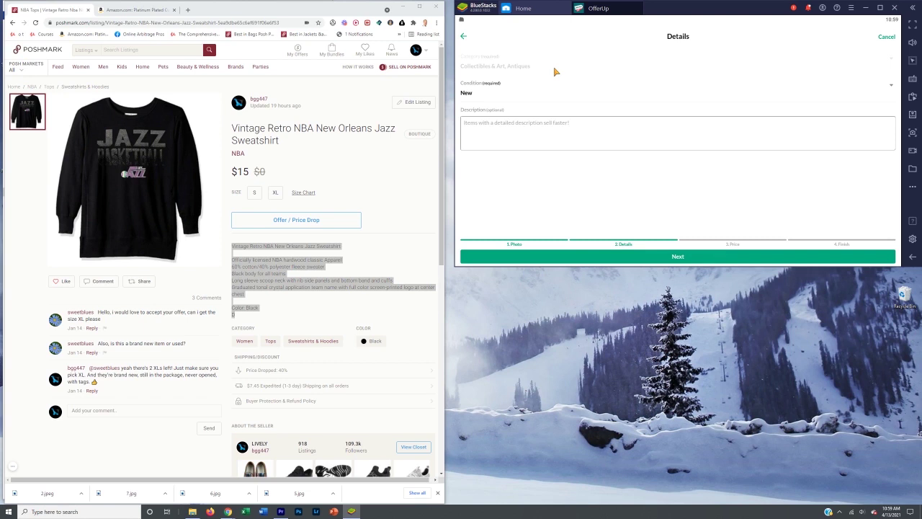
- Set category Clothing, Shoes & Accessories > Women's shoes, paste the description, and continue to Price
left_click(554, 69)
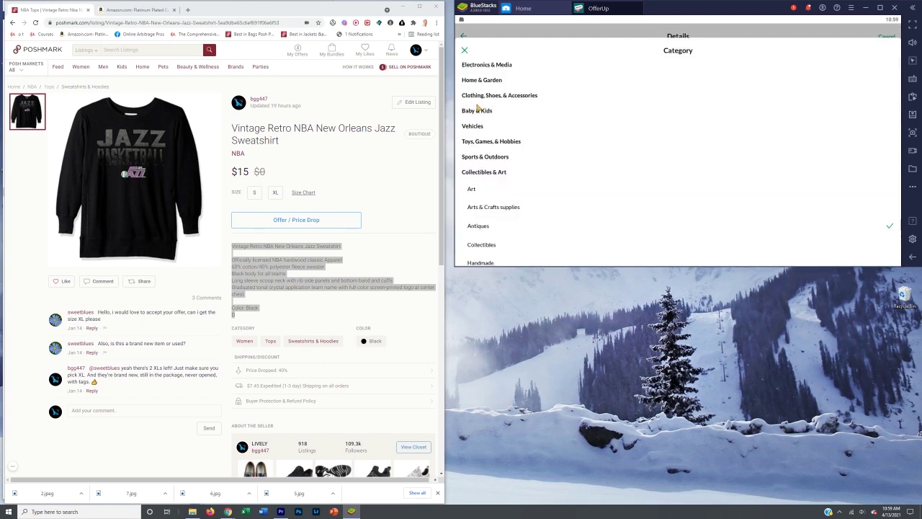
left_click(481, 100)
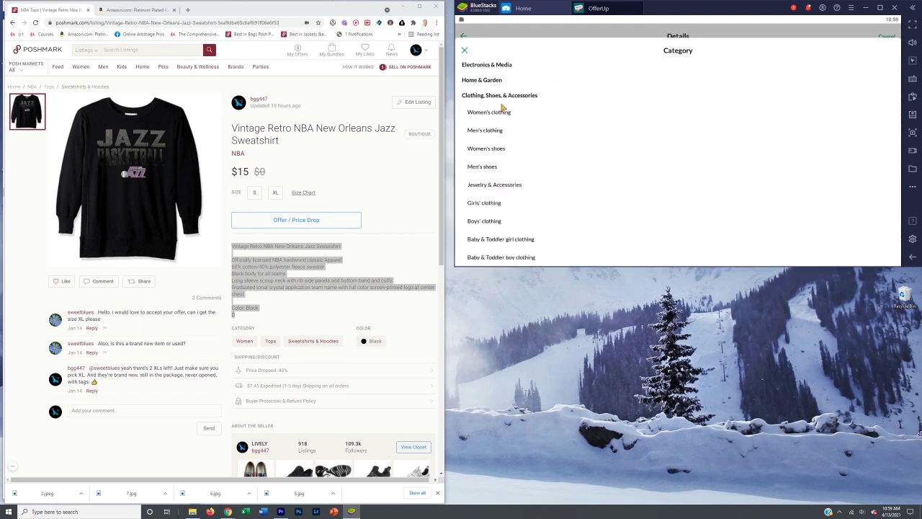
left_click(491, 148)
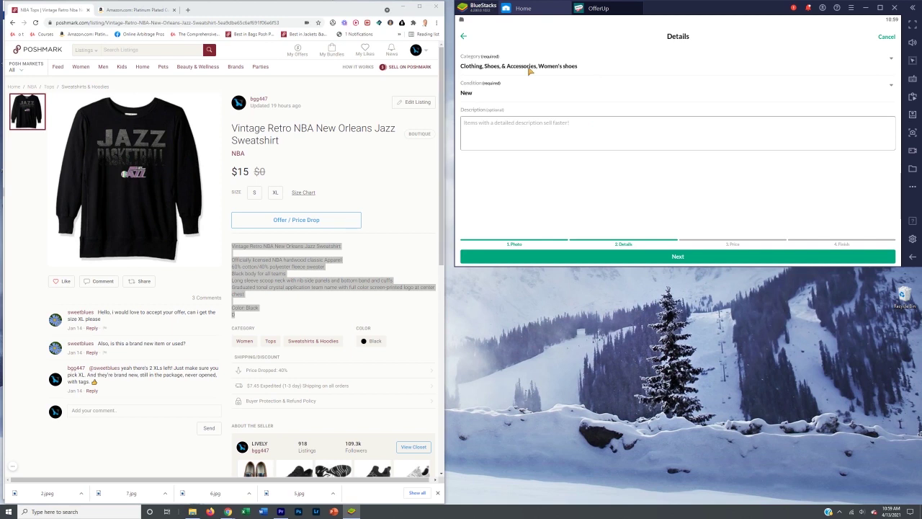
left_click(570, 132)
key("ctrl+v")
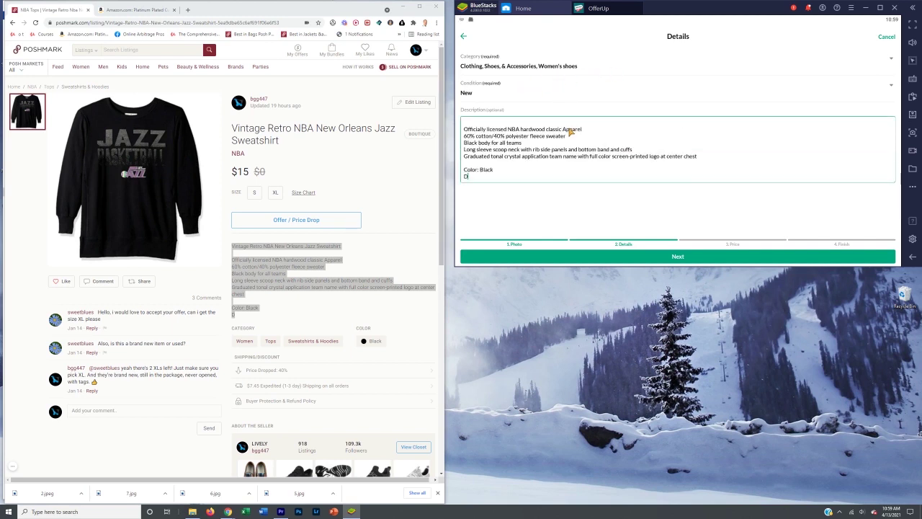
left_click(677, 256)
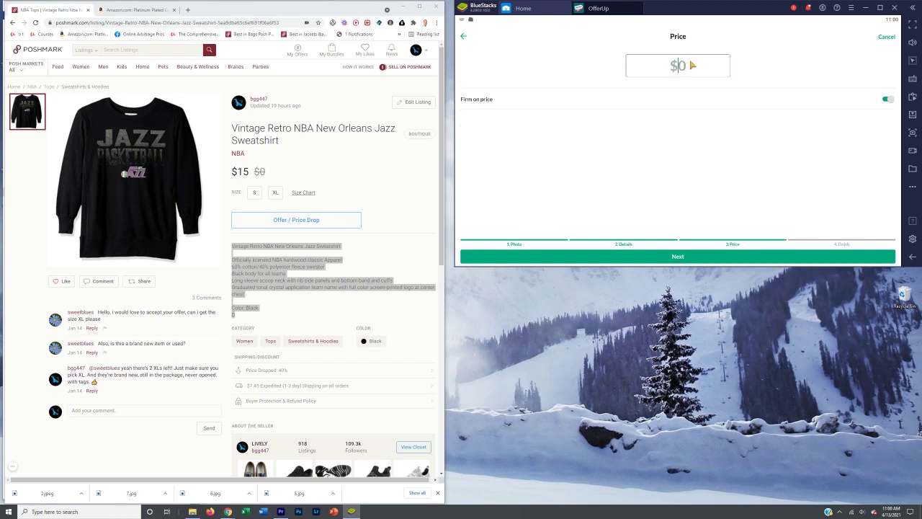
- Enter the price (typed 15, then 25) and continue to the Delivery Method screen
type("15")
type("25")
left_click(698, 258)
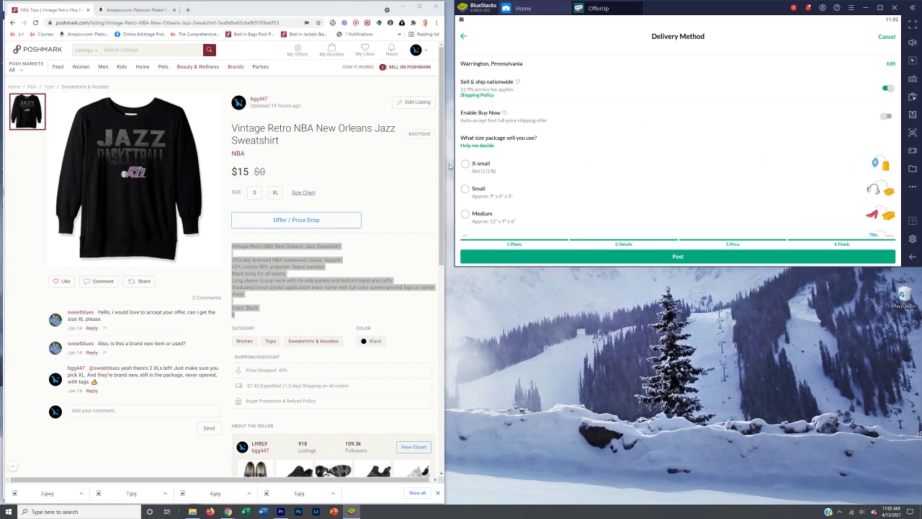
- Choose the Small package size for shipping and post the Jazz sweatshirt listing
scroll(489, 181, "down", 2)
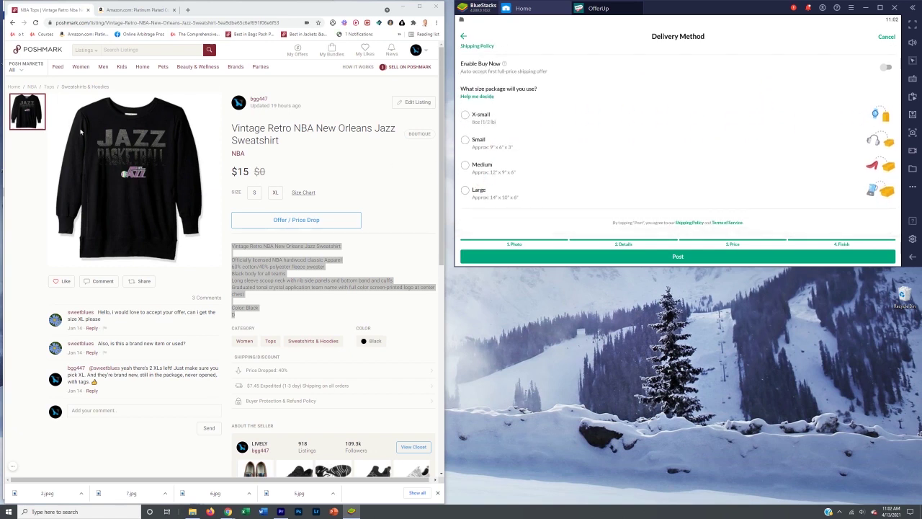
left_click(257, 128)
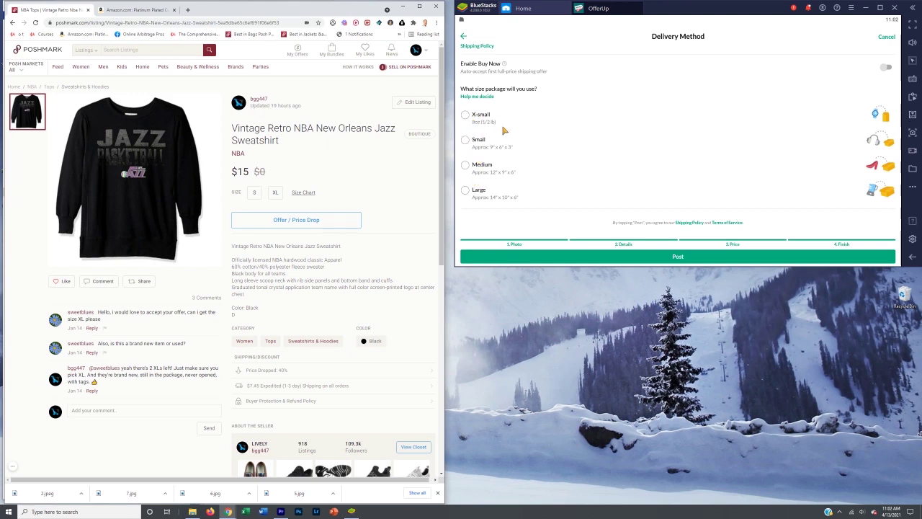
scroll(505, 130, "up", 2)
scroll(504, 130, "down", 1)
left_click(477, 141)
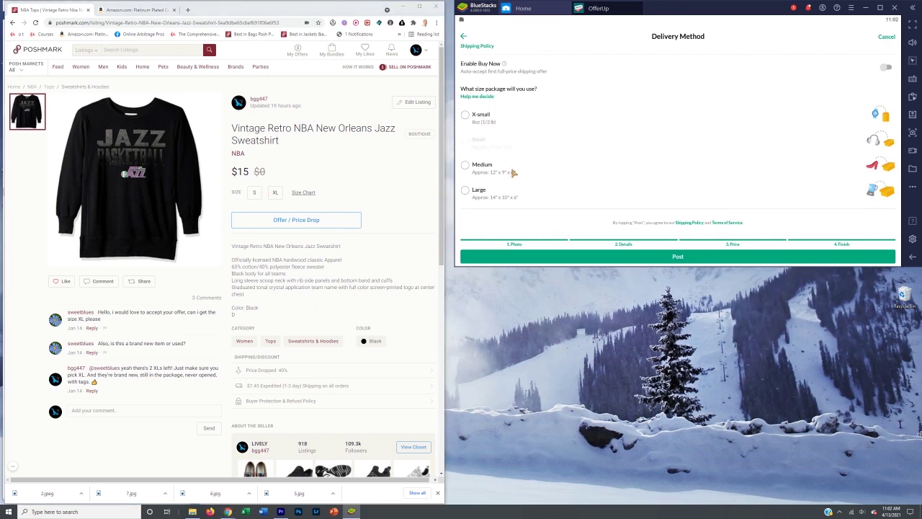
left_click(664, 261)
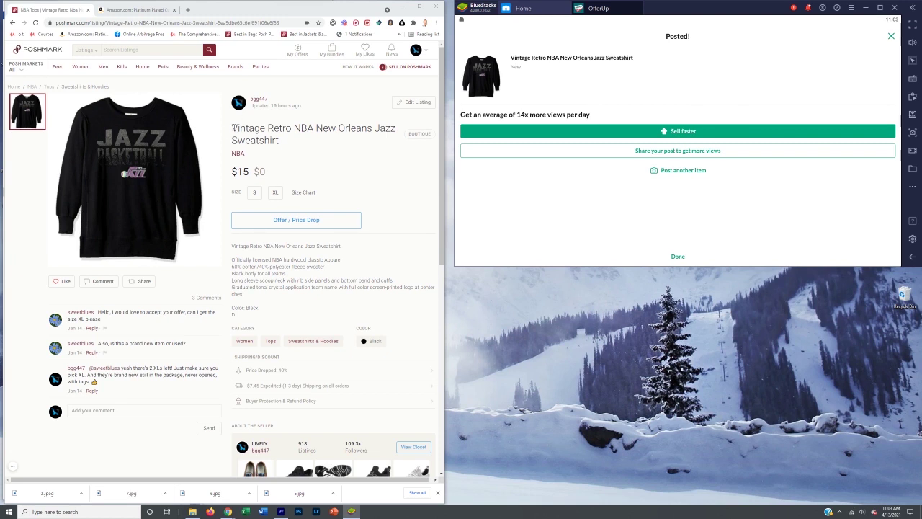
- Highlight the Poshmark title again, then switch Chrome to the Amazon earring product page
left_click_drag(233, 129, 285, 147)
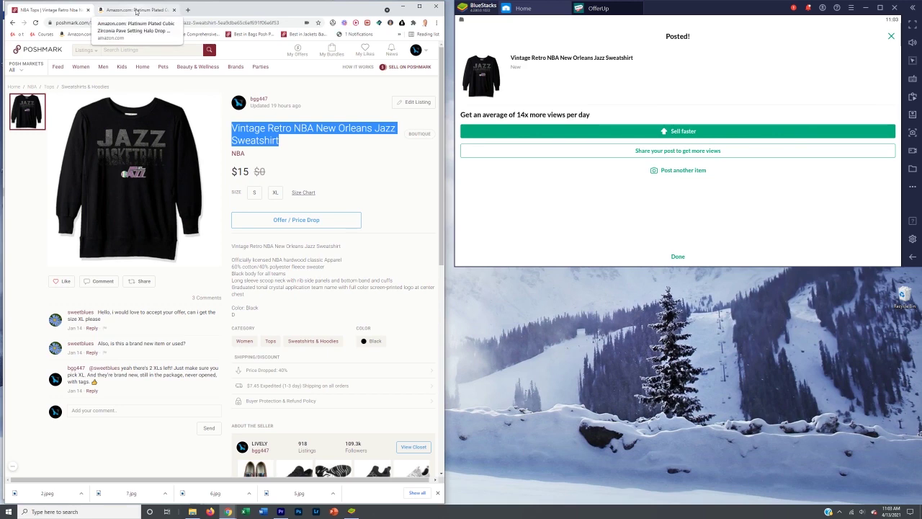
left_click(136, 11)
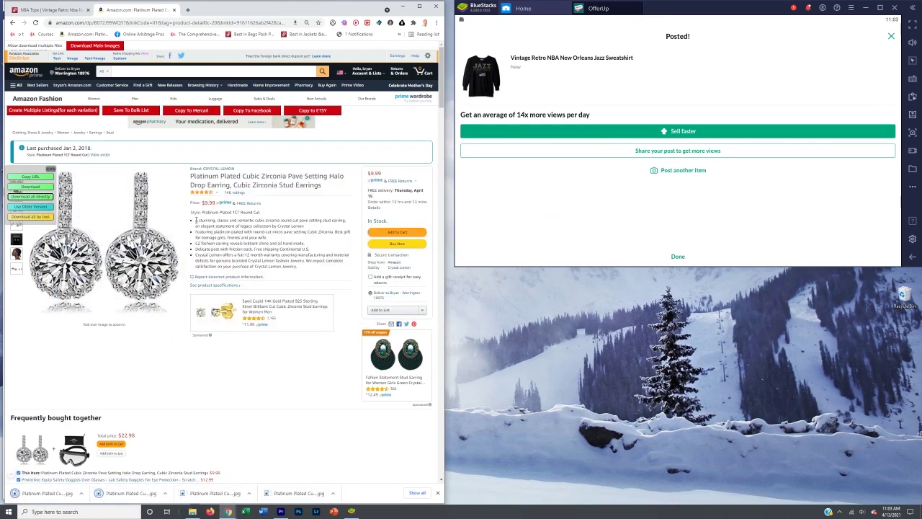
left_click_drag(206, 221, 315, 268)
left_click(276, 238)
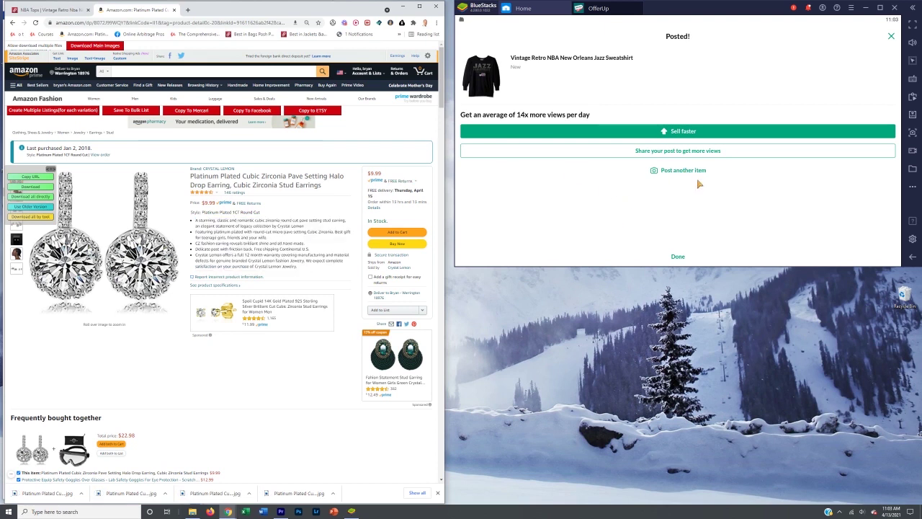